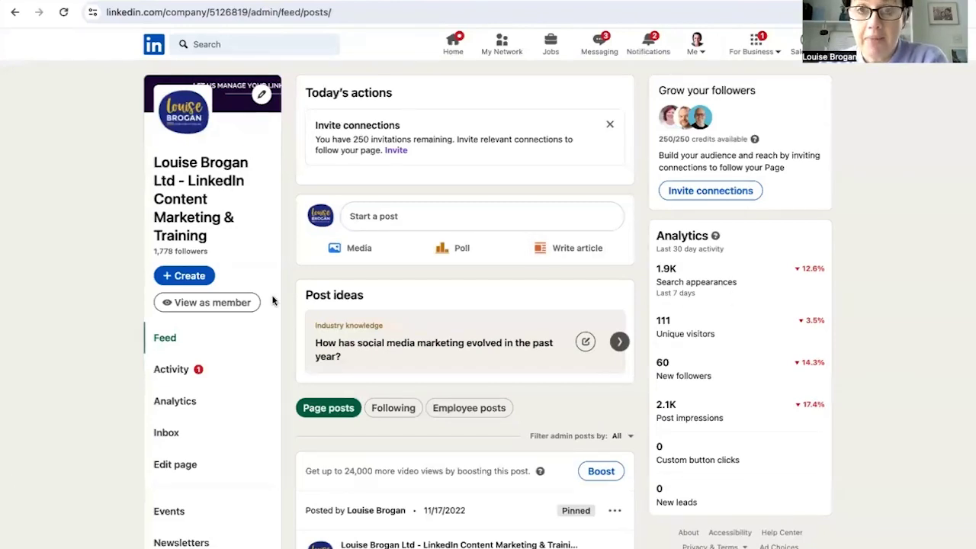
Step: Open the company page's content analytics and set the reporting period to the last 90 days
{"action": "left_click", "coordinate": [178, 402]}
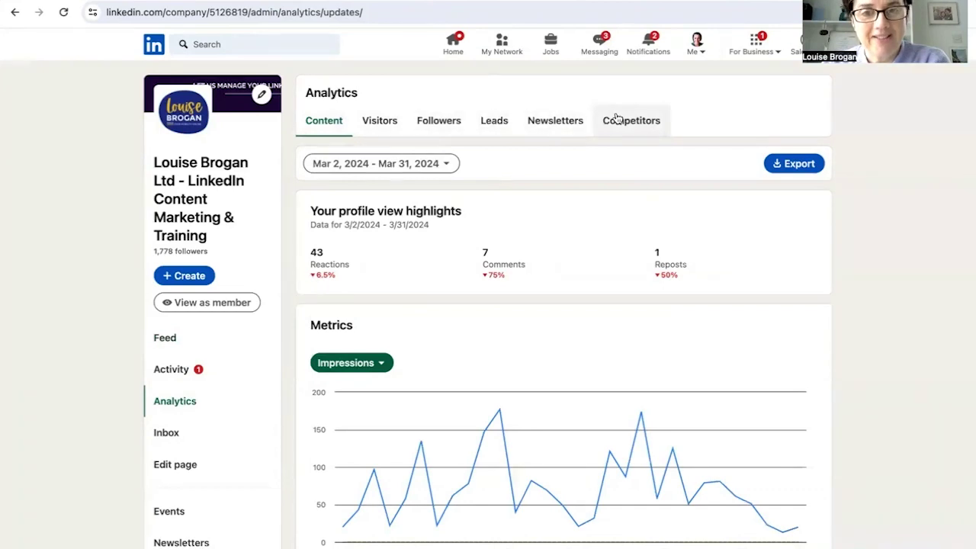
{"action": "left_click", "coordinate": [451, 164]}
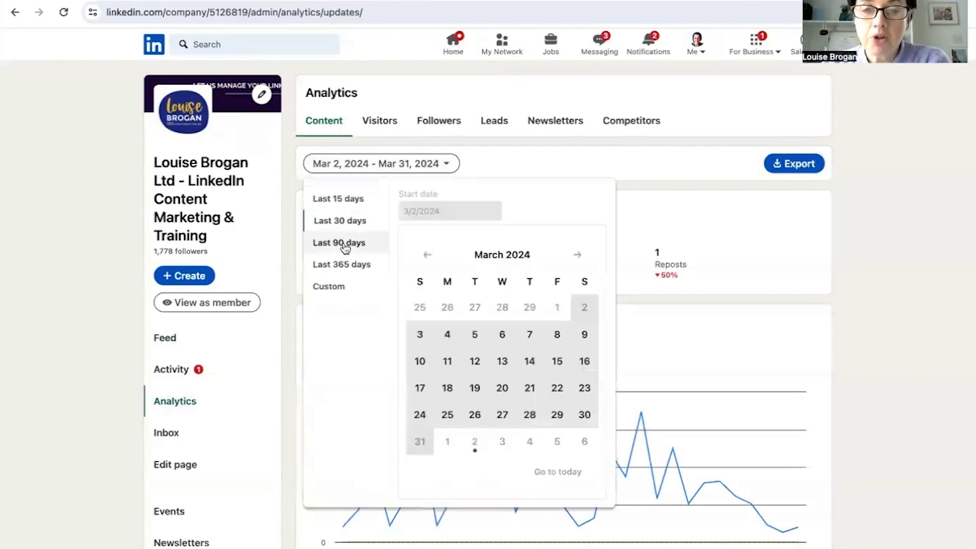
{"action": "left_click", "coordinate": [340, 242]}
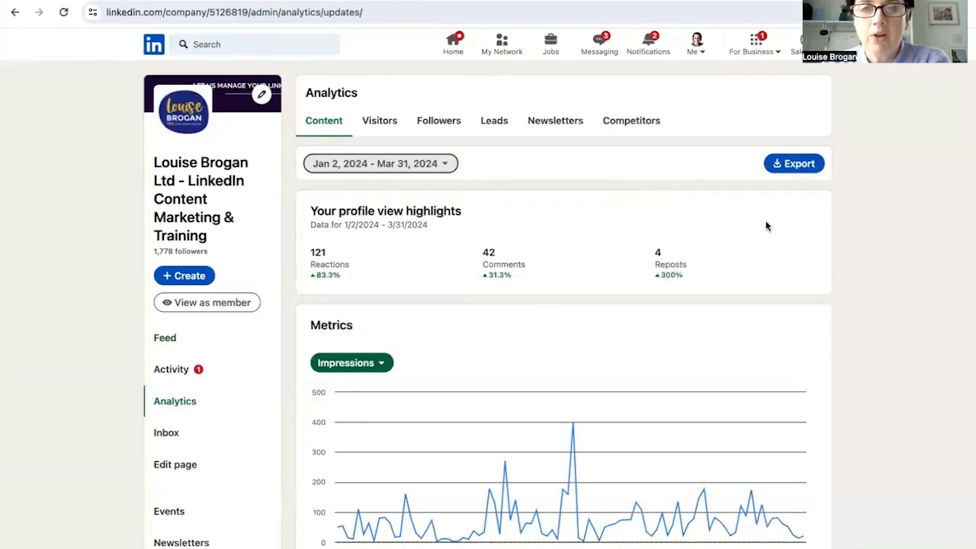
Step: Review the impressions chart and the click-through rates of the posts in the content engagement table
{"action": "scroll", "coordinate": [691, 361], "scroll_direction": "down", "scroll_amount": 1}
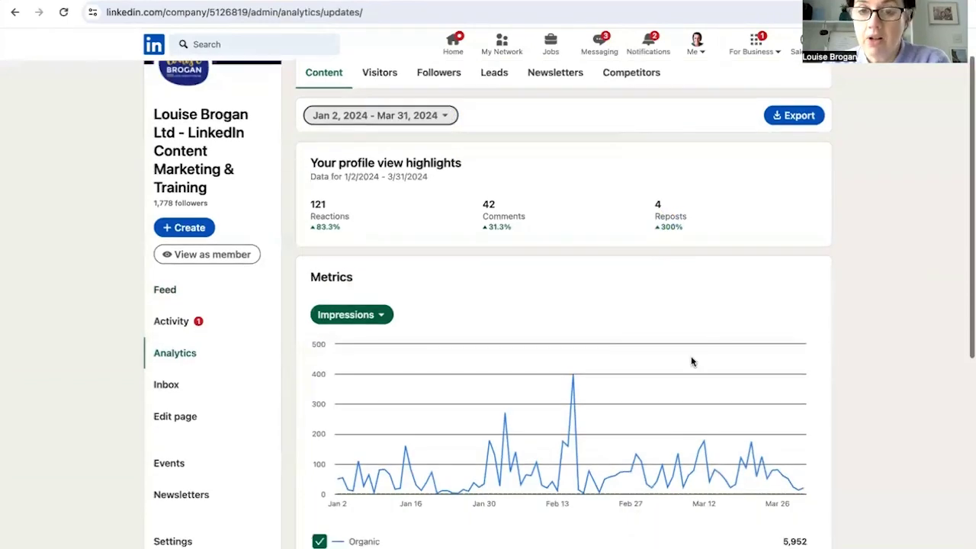
{"action": "scroll", "coordinate": [692, 362], "scroll_direction": "down", "scroll_amount": 5}
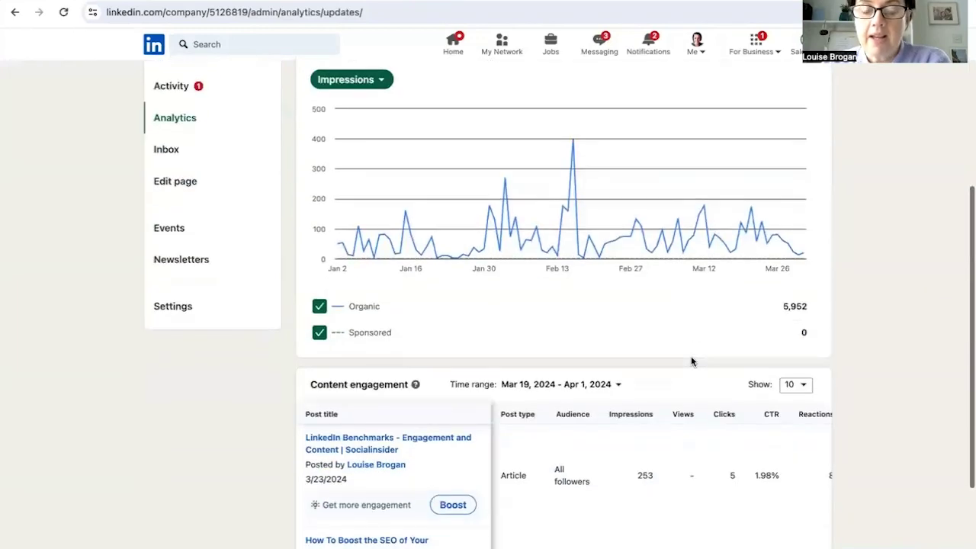
{"action": "scroll", "coordinate": [691, 358], "scroll_direction": "down", "scroll_amount": 1}
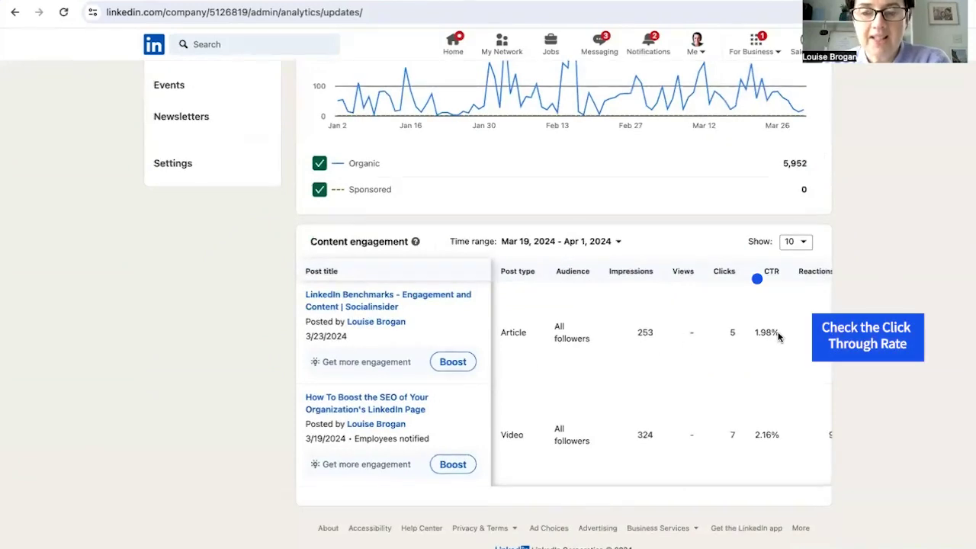
{"action": "scroll", "coordinate": [757, 335], "scroll_direction": "up", "scroll_amount": 6}
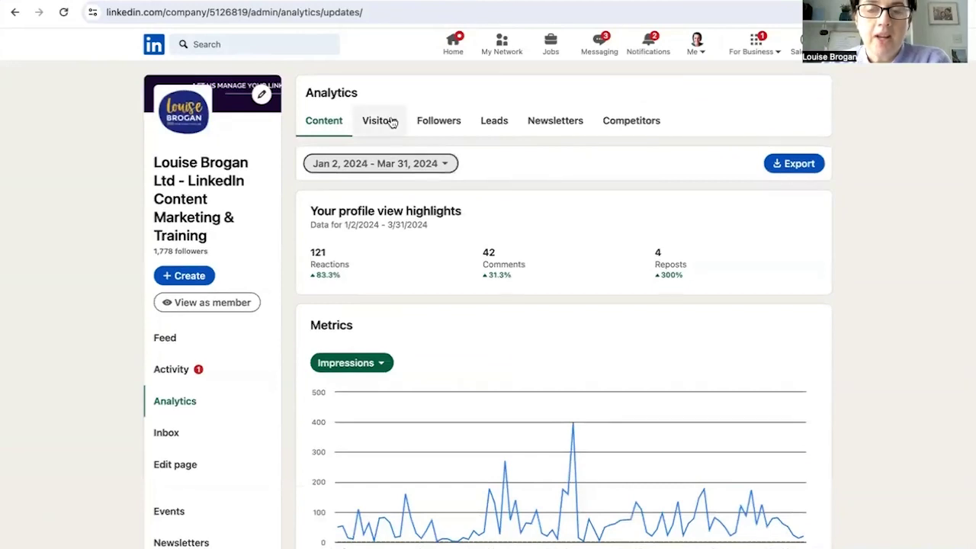
Step: Open the page's follower analytics and review the highlights, follower metrics and demographics by location
{"action": "left_click", "coordinate": [429, 122]}
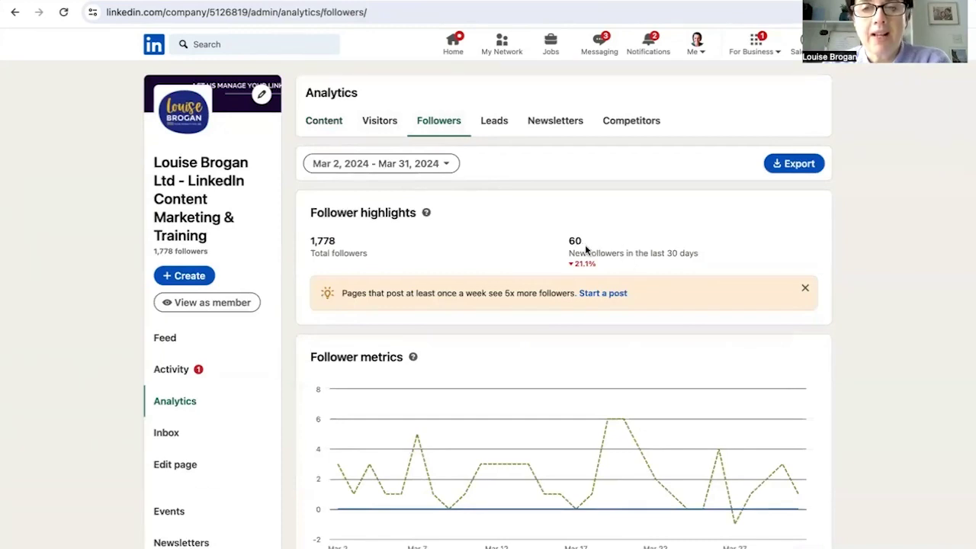
{"action": "scroll", "coordinate": [753, 259], "scroll_direction": "down", "scroll_amount": 3}
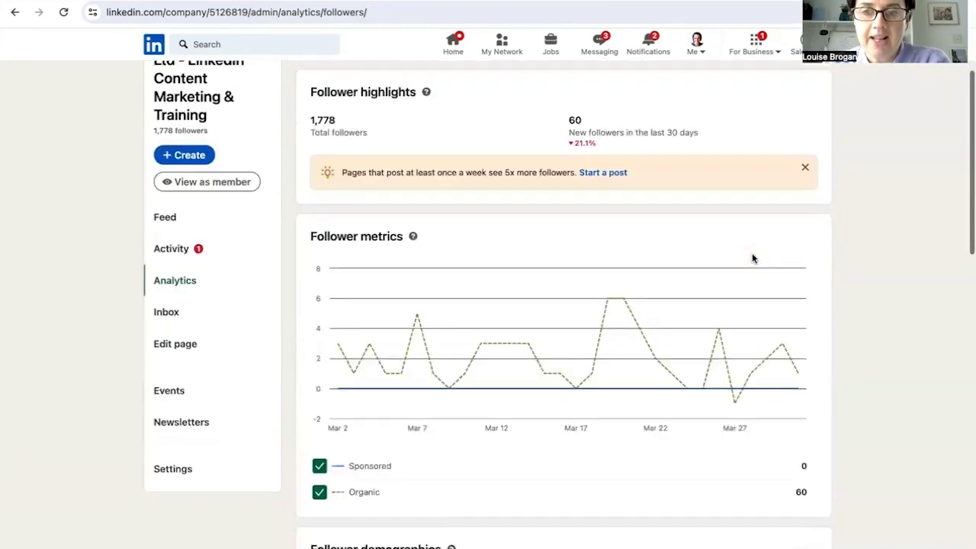
{"action": "scroll", "coordinate": [879, 297], "scroll_direction": "down", "scroll_amount": 4}
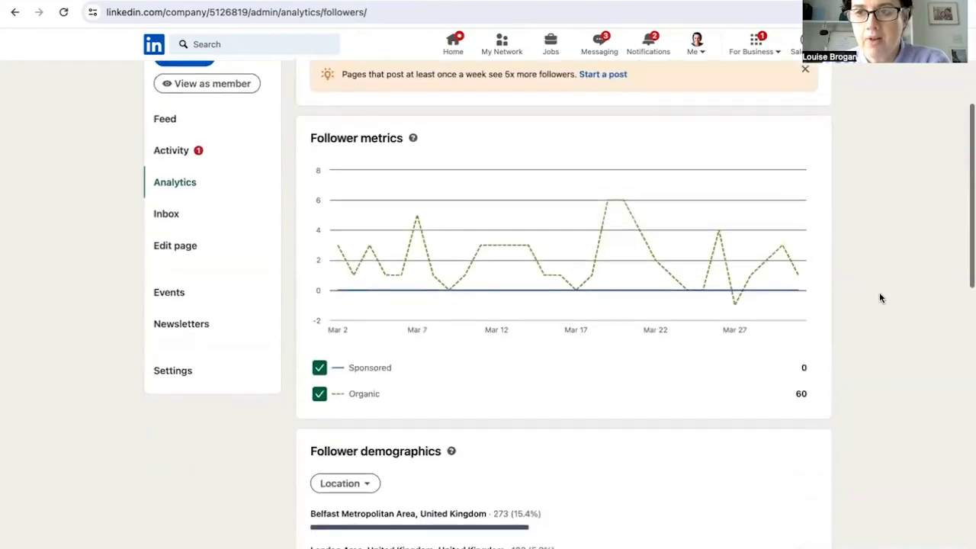
{"action": "scroll", "coordinate": [879, 297], "scroll_direction": "down", "scroll_amount": 2}
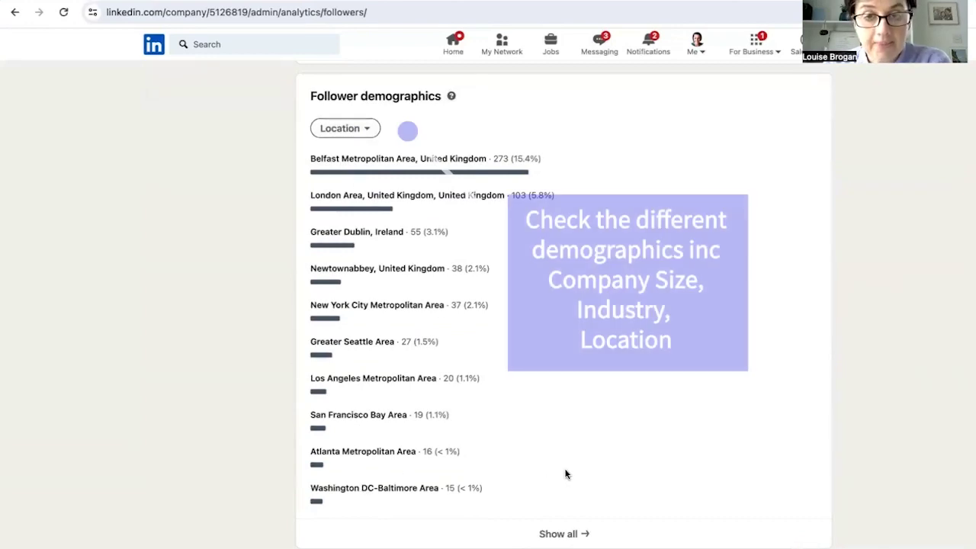
Step: View the follower demographics by industry and by company size, and check the list of people following the page
{"action": "left_click", "coordinate": [356, 135]}
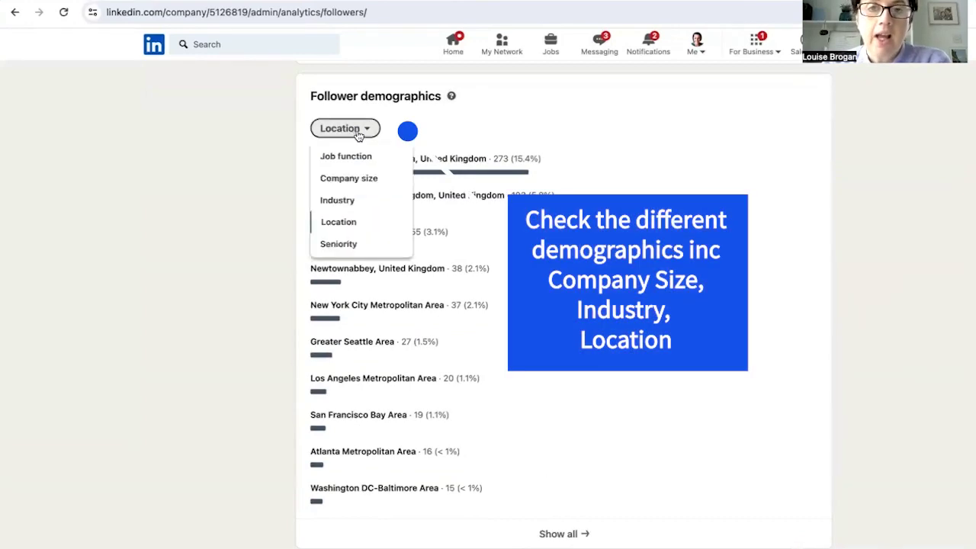
{"action": "left_click", "coordinate": [353, 199]}
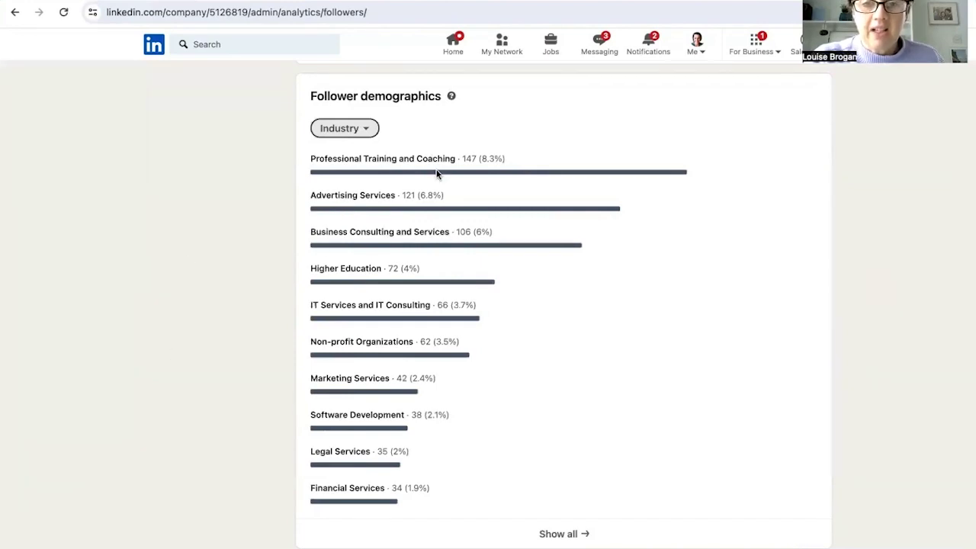
{"action": "left_click", "coordinate": [350, 132]}
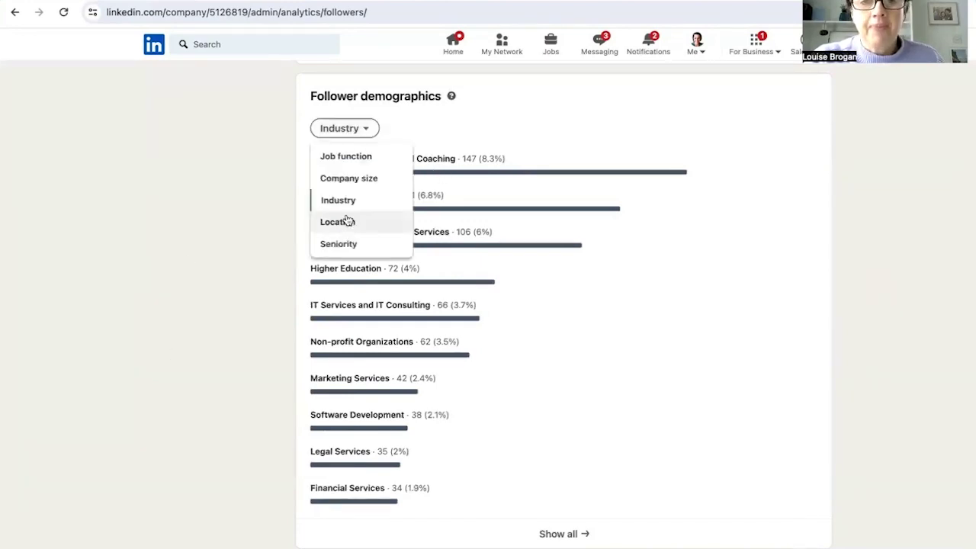
{"action": "left_click", "coordinate": [356, 178]}
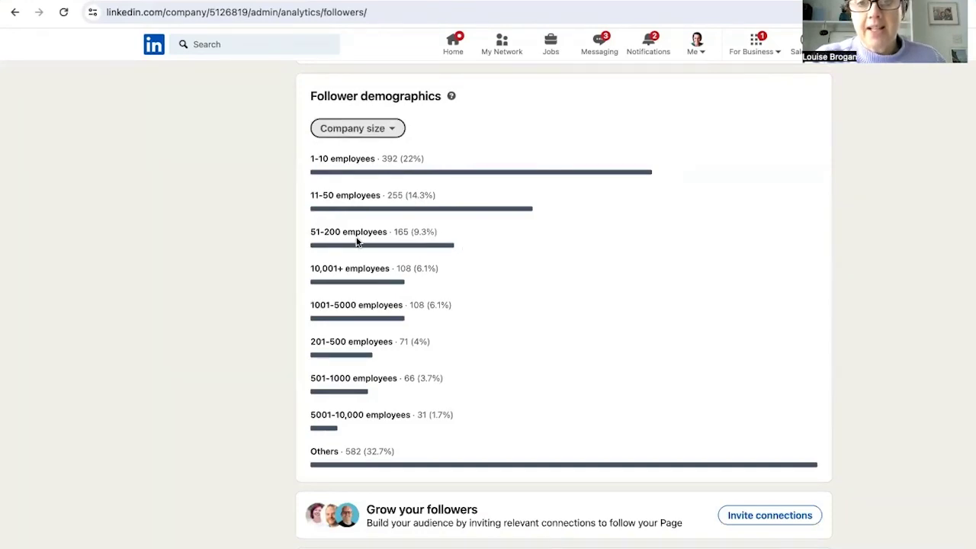
{"action": "scroll", "coordinate": [212, 379], "scroll_direction": "down", "scroll_amount": 6}
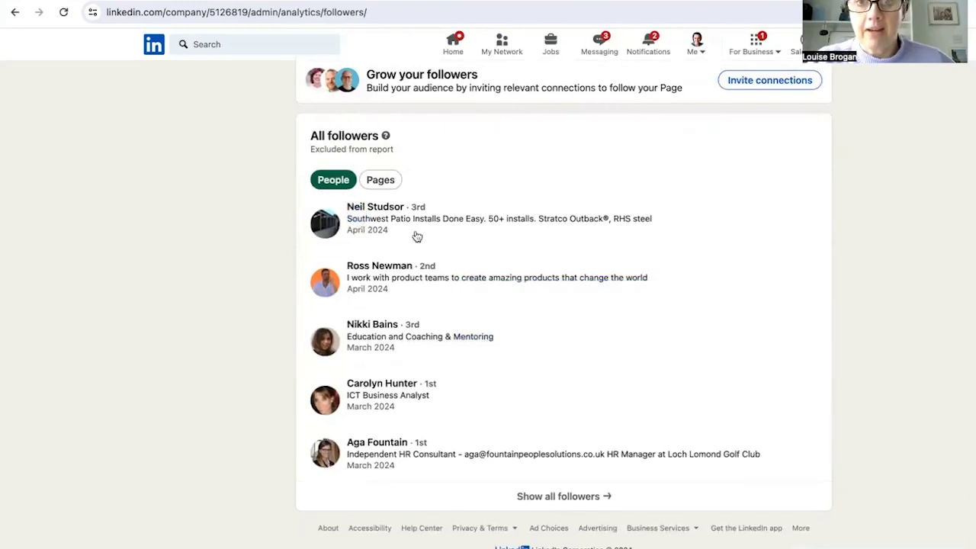
Step: Return to the page's content analytics and set its date range to the last 90 days
{"action": "scroll", "coordinate": [507, 227], "scroll_direction": "up", "scroll_amount": 20}
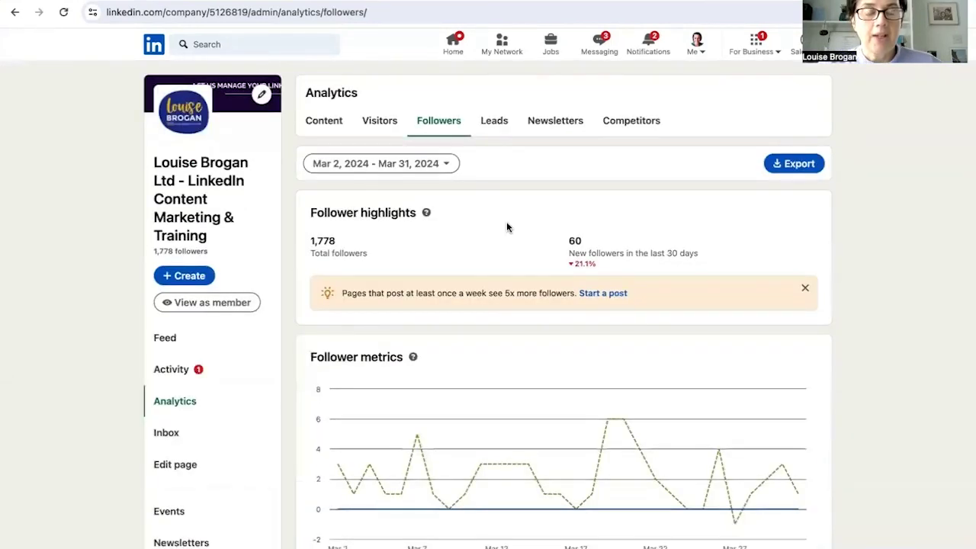
{"action": "left_click", "coordinate": [326, 126]}
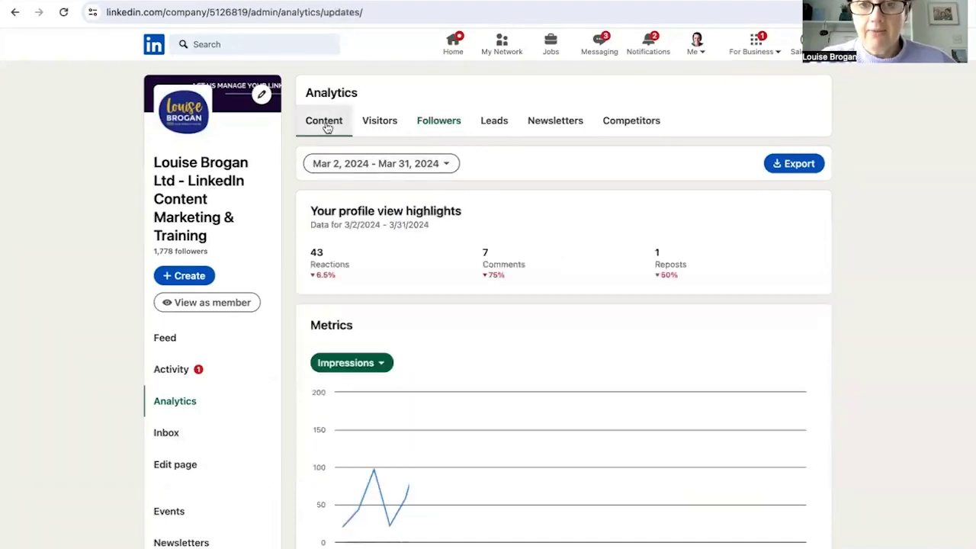
{"action": "left_click", "coordinate": [447, 166]}
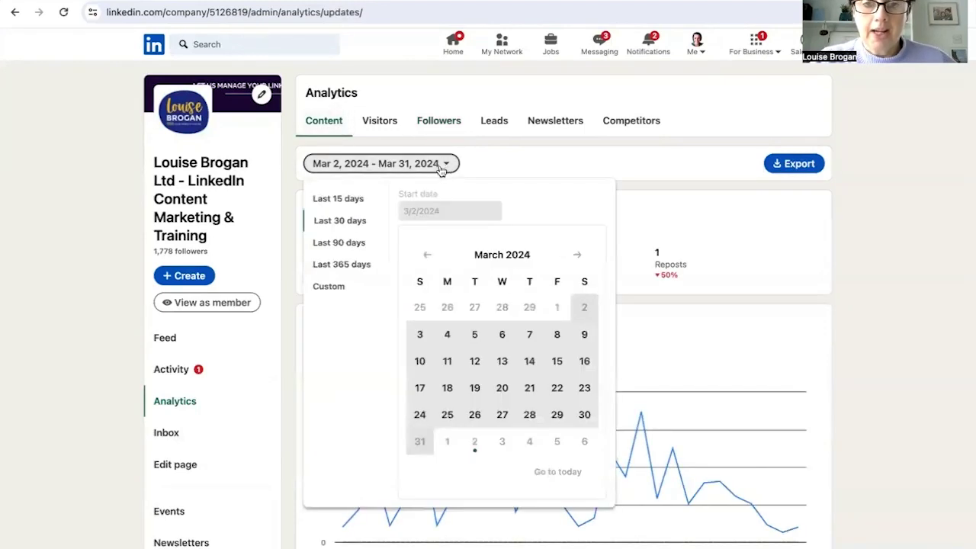
{"action": "left_click", "coordinate": [340, 249]}
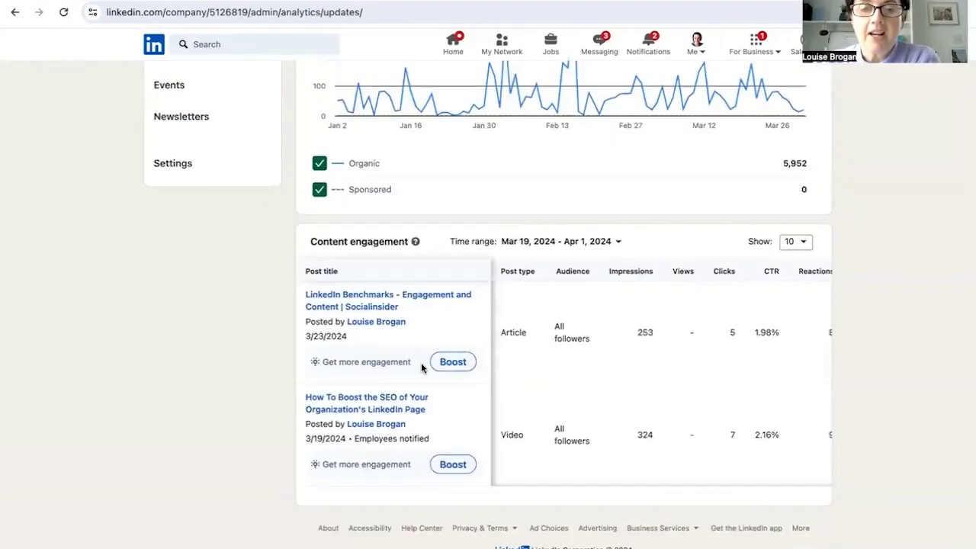
Step: Set the content engagement table's time range to the last 12 weeks
{"action": "mouse_move", "coordinate": [415, 240]}
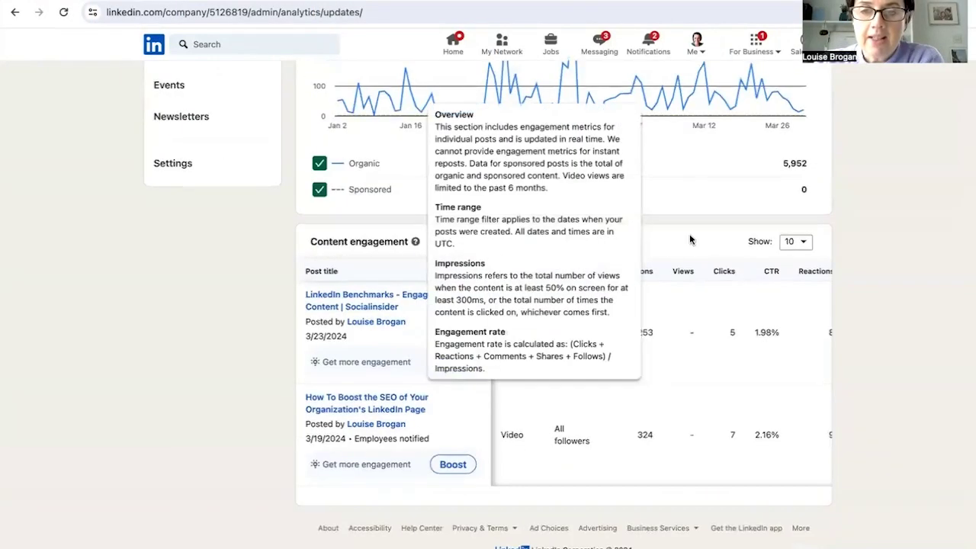
{"action": "left_click", "coordinate": [618, 243]}
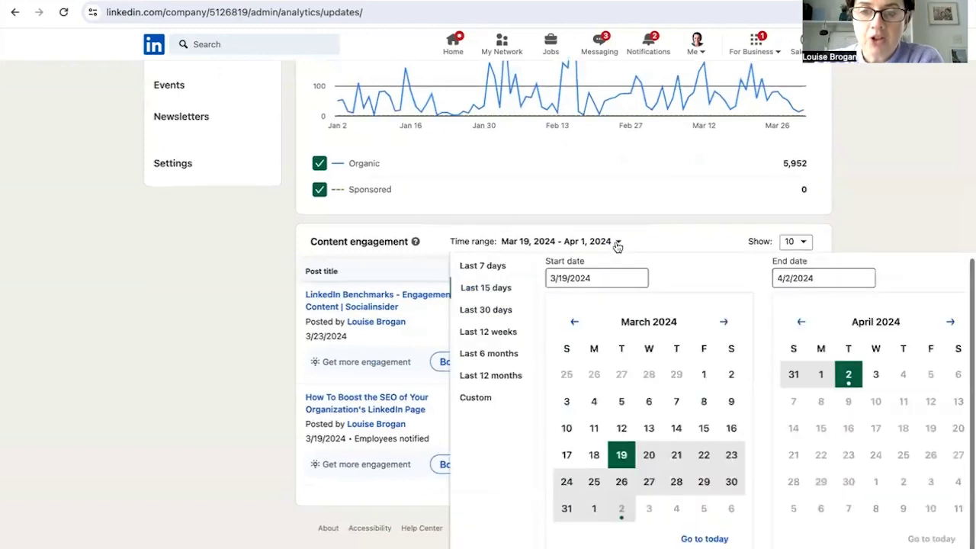
{"action": "left_click", "coordinate": [493, 336]}
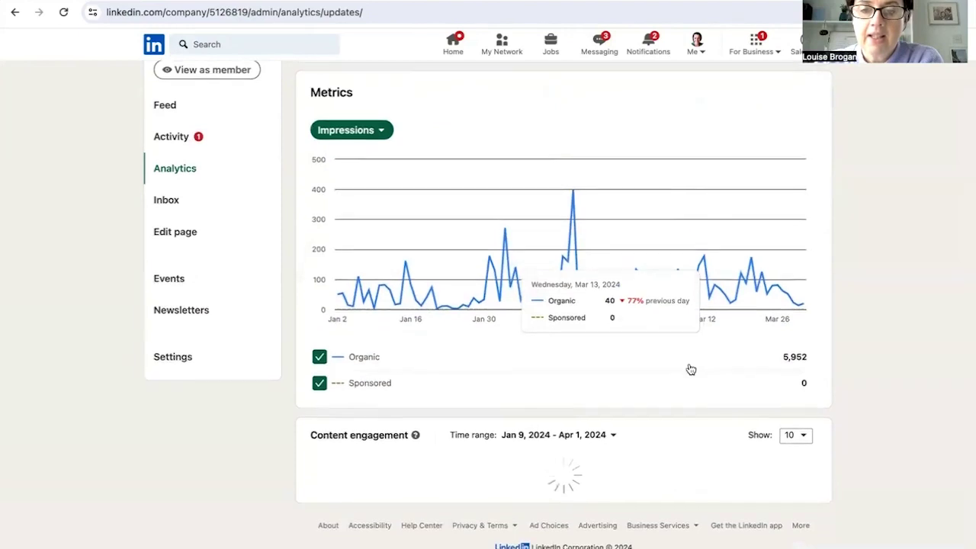
Step: Compare the impressions, views, clicks and click-through rates of the posts in the content engagement table
{"action": "scroll", "coordinate": [928, 382], "scroll_direction": "down", "scroll_amount": 4}
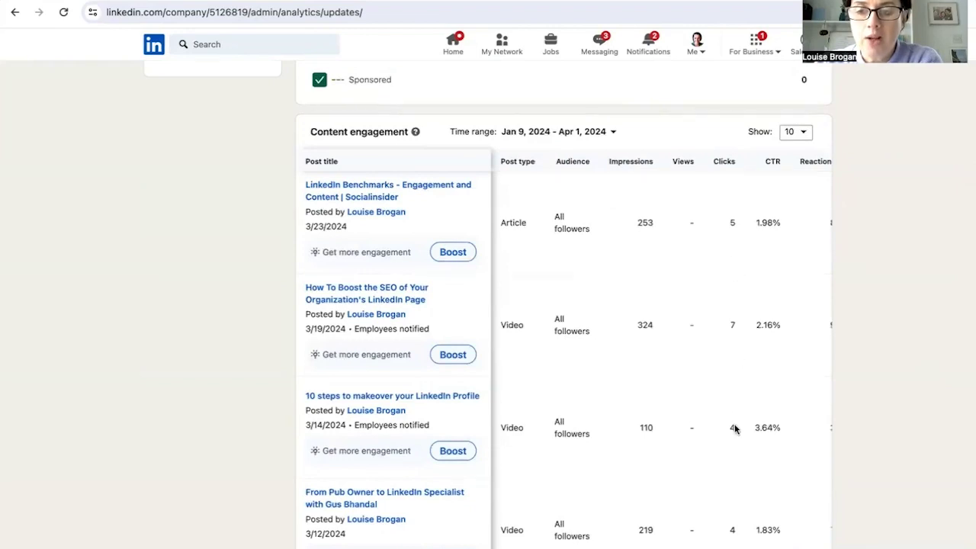
{"action": "scroll", "coordinate": [734, 428], "scroll_direction": "down", "scroll_amount": 3}
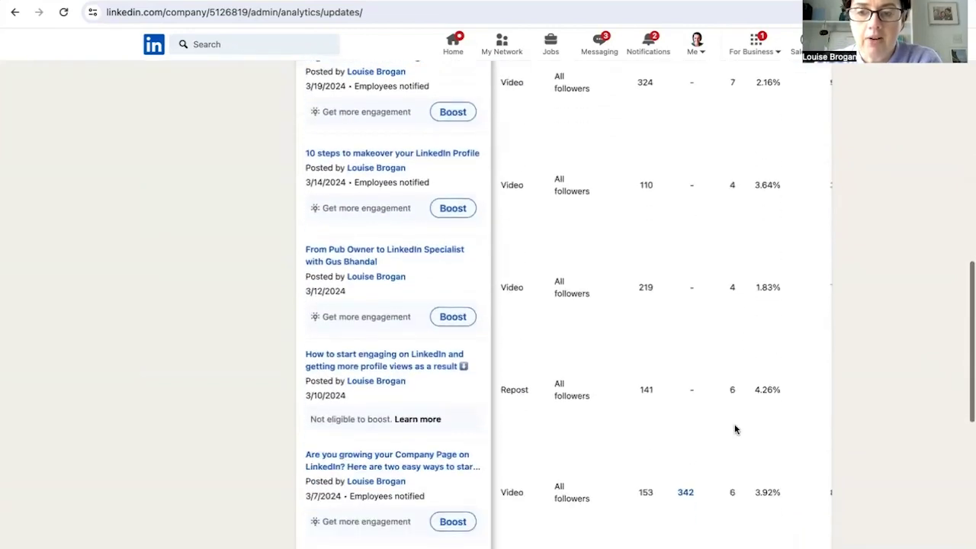
{"action": "scroll", "coordinate": [734, 429], "scroll_direction": "down", "scroll_amount": 3}
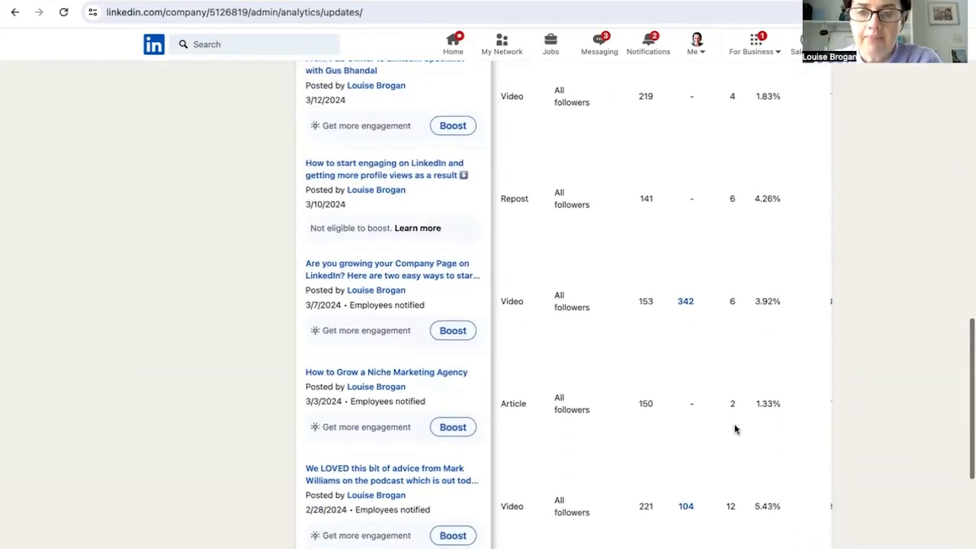
{"action": "scroll", "coordinate": [734, 429], "scroll_direction": "down", "scroll_amount": 3}
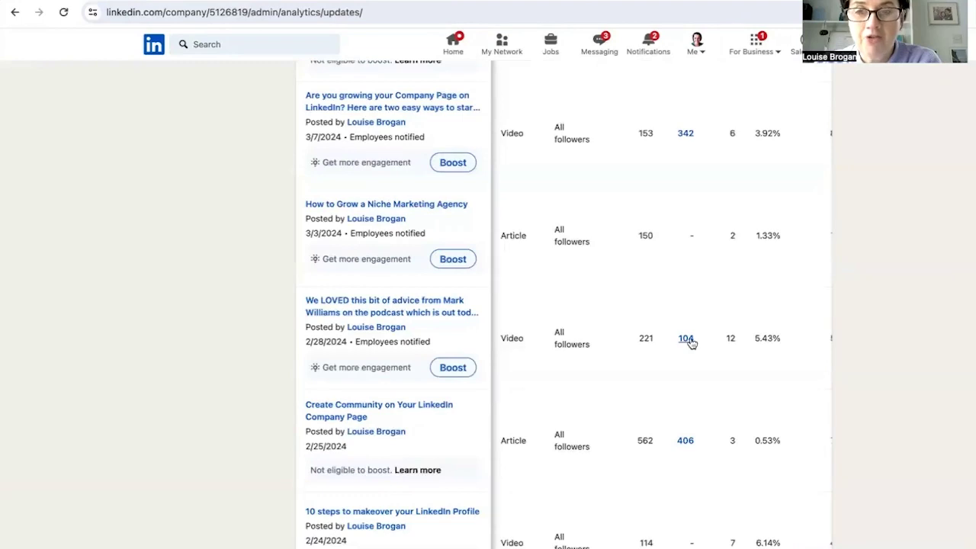
{"action": "scroll", "coordinate": [690, 343], "scroll_direction": "up", "scroll_amount": 10}
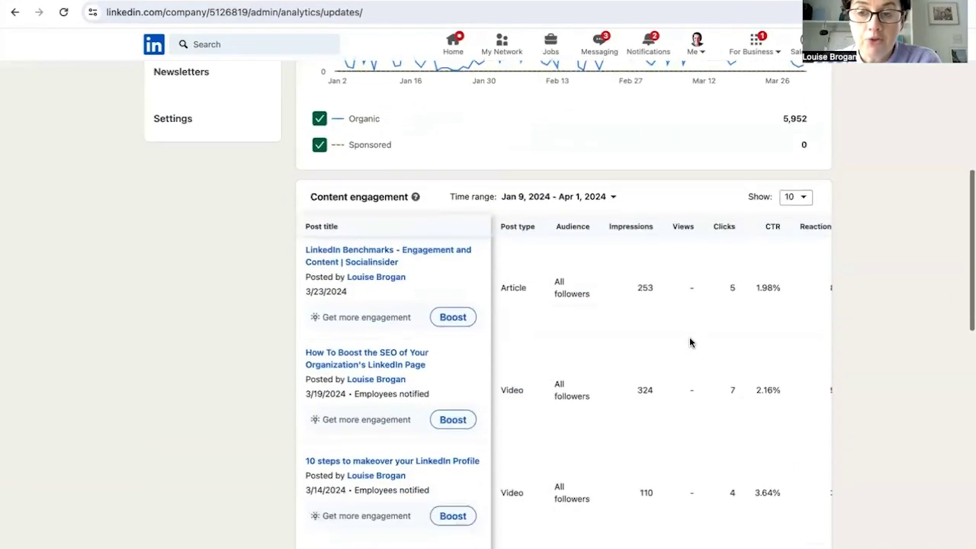
Step: Examine the reactions, comments, reposts and engagement rate columns for all posts on the first page of the content engagement table
{"action": "scroll", "coordinate": [690, 343], "scroll_direction": "down", "scroll_amount": 2}
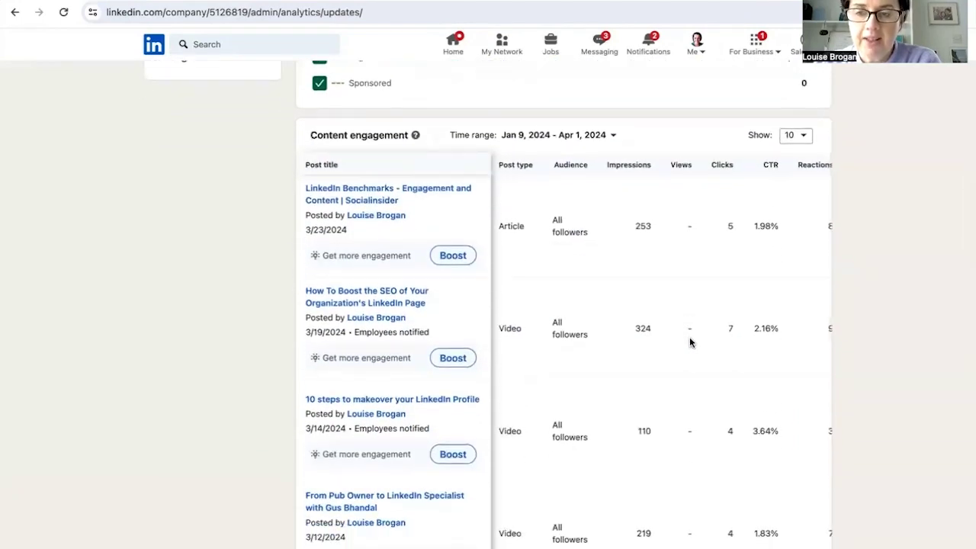
{"action": "scroll", "coordinate": [690, 342], "scroll_direction": "right", "scroll_amount": 2}
{"action": "scroll", "coordinate": [690, 342], "scroll_direction": "right", "scroll_amount": 4}
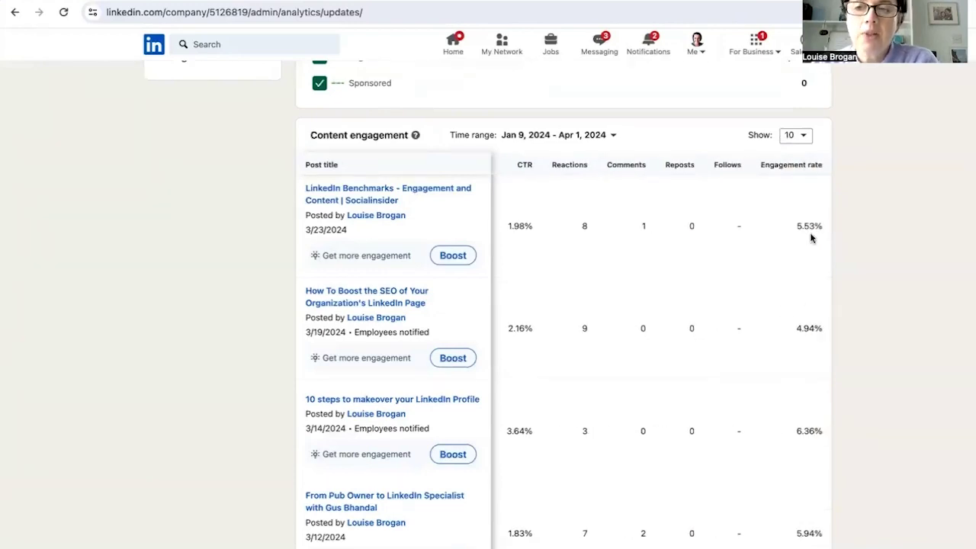
{"action": "scroll", "coordinate": [813, 273], "scroll_direction": "down", "scroll_amount": 1}
{"action": "scroll", "coordinate": [812, 273], "scroll_direction": "down", "scroll_amount": 1}
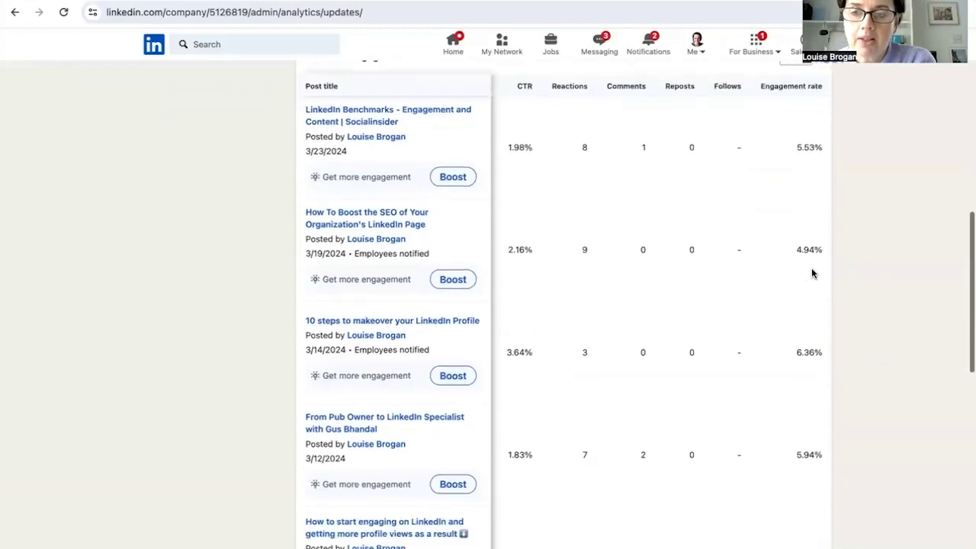
{"action": "scroll", "coordinate": [813, 273], "scroll_direction": "down", "scroll_amount": 4}
{"action": "scroll", "coordinate": [810, 354], "scroll_direction": "down", "scroll_amount": 6}
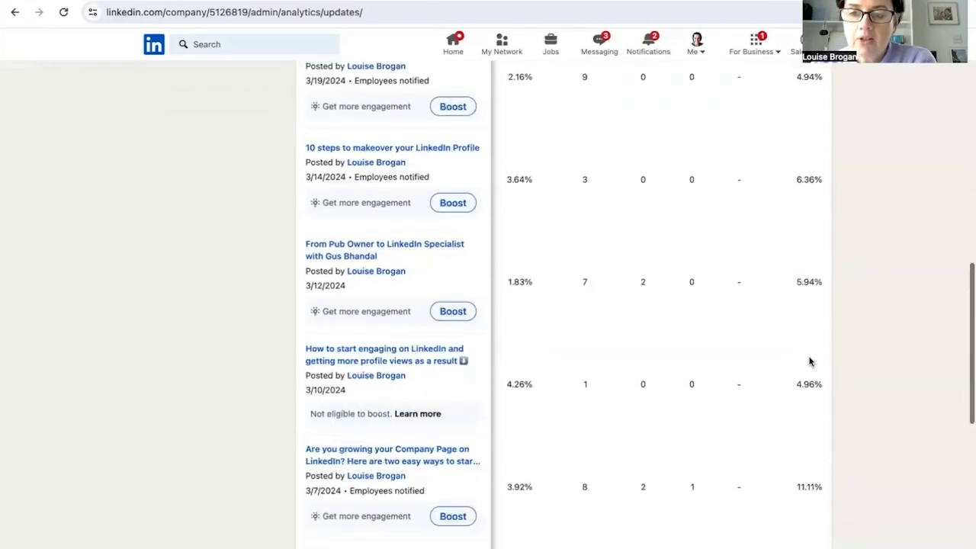
{"action": "scroll", "coordinate": [810, 361], "scroll_direction": "down", "scroll_amount": 3}
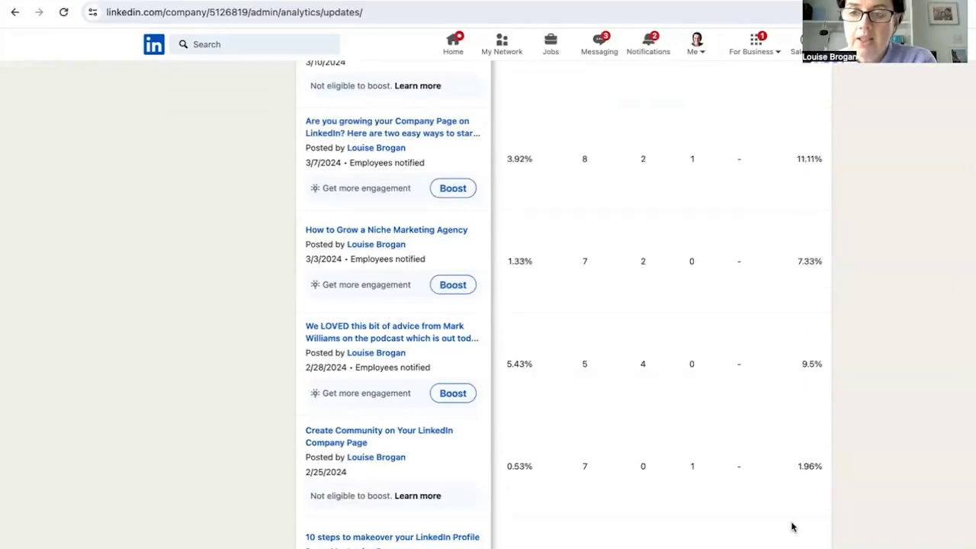
{"action": "scroll", "coordinate": [793, 527], "scroll_direction": "down", "scroll_amount": 4}
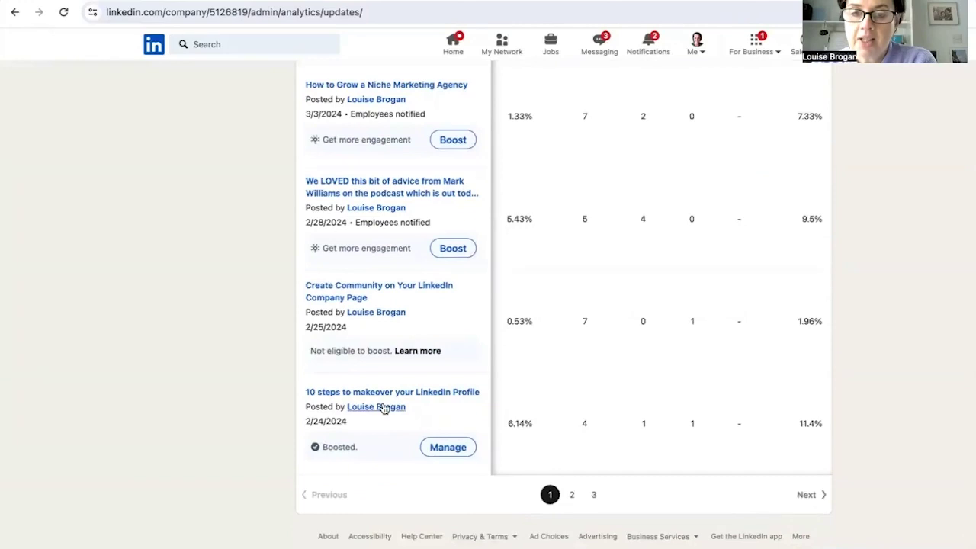
{"action": "scroll", "coordinate": [816, 354], "scroll_direction": "up", "scroll_amount": 6}
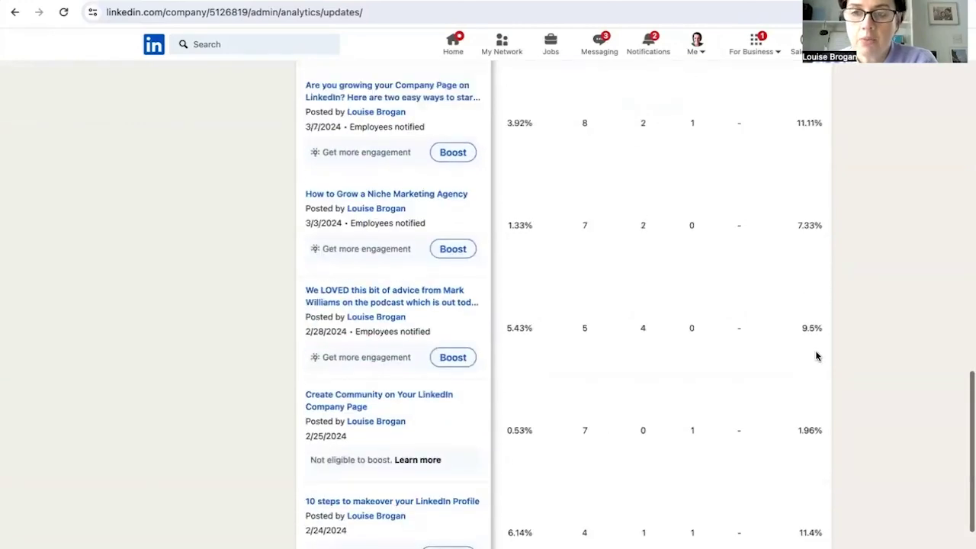
Step: Find the post "Are you growing your Company Page on LinkedIn?" in the engagement table and open it to review its video, reactions and reposts
{"action": "scroll", "coordinate": [816, 352], "scroll_direction": "up", "scroll_amount": 3}
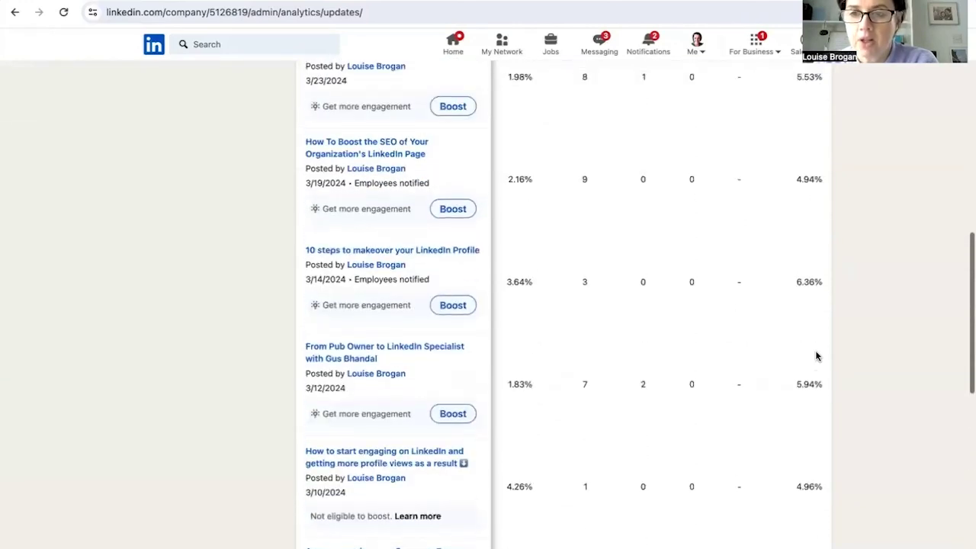
{"action": "scroll", "coordinate": [816, 355], "scroll_direction": "down", "scroll_amount": 2}
{"action": "scroll", "coordinate": [815, 355], "scroll_direction": "down", "scroll_amount": 3}
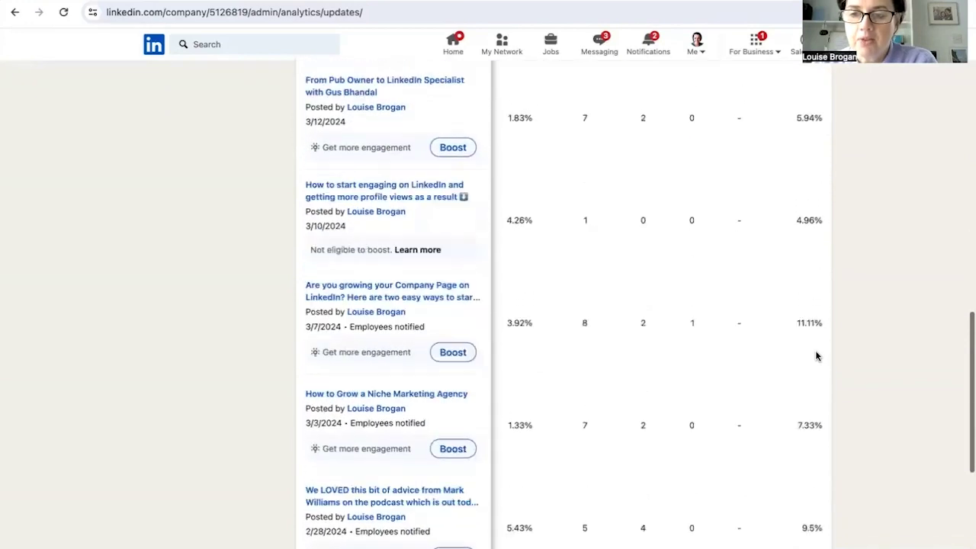
{"action": "left_click", "coordinate": [396, 281]}
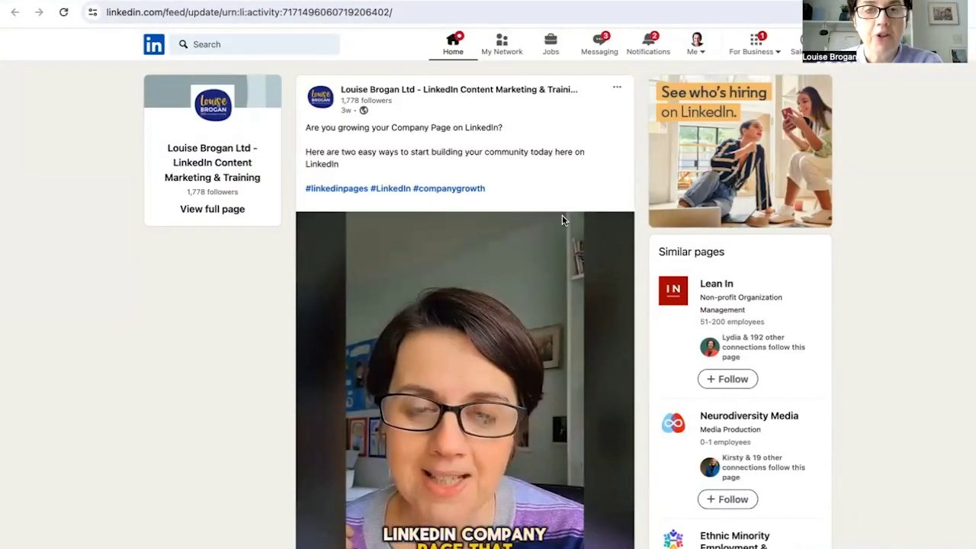
{"action": "scroll", "coordinate": [576, 388], "scroll_direction": "down", "scroll_amount": 3}
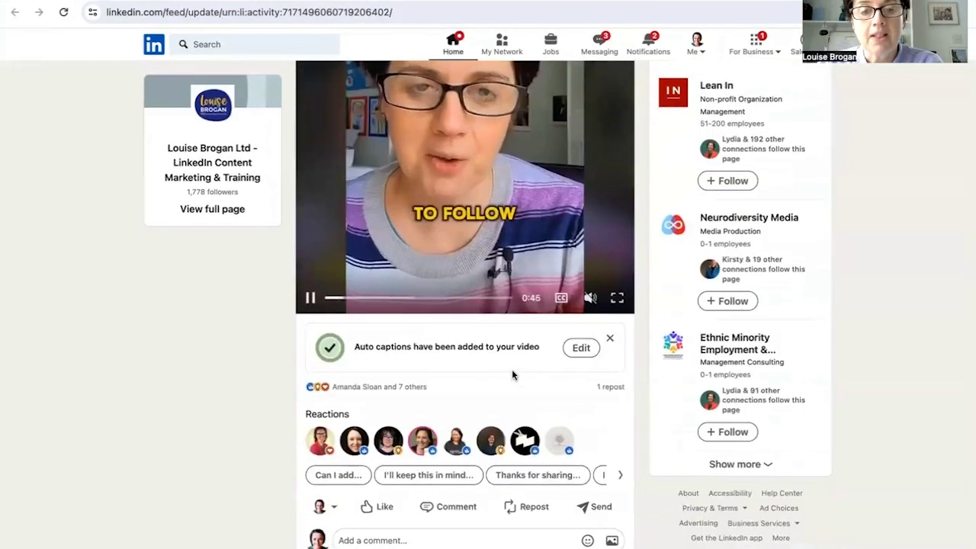
{"action": "scroll", "coordinate": [511, 369], "scroll_direction": "up", "scroll_amount": 5}
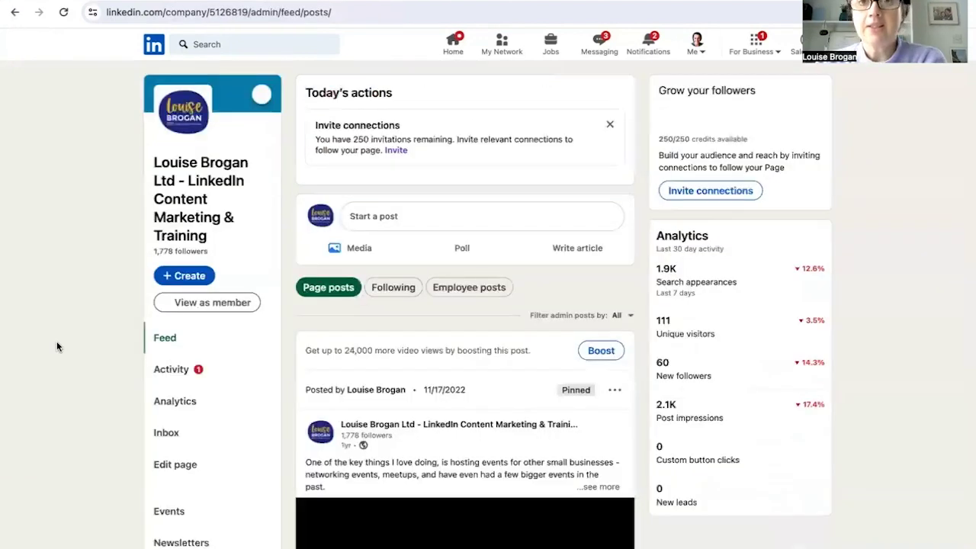
Step: Open the company page's newsletter analytics and set the date range to Jan 4, 2024 - Apr 2, 2024
{"action": "left_click", "coordinate": [160, 401]}
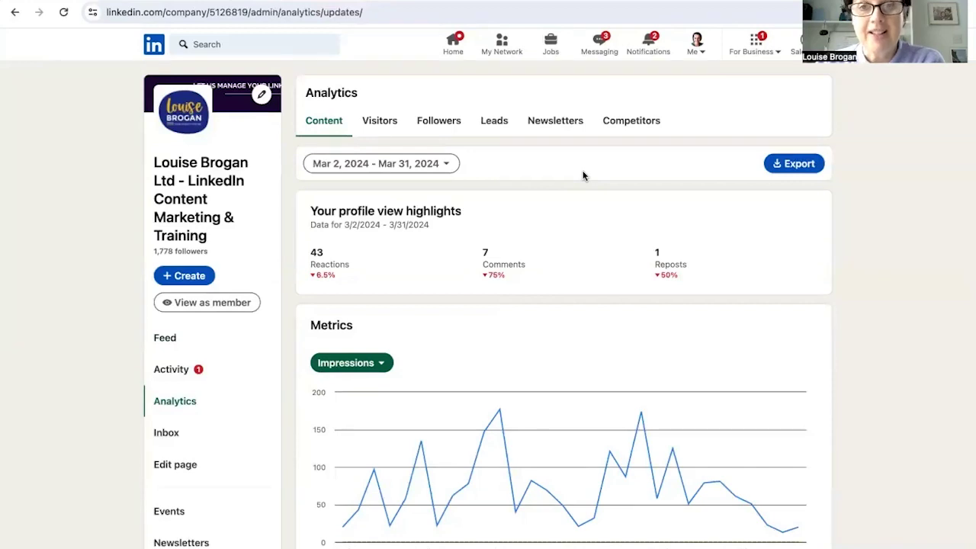
{"action": "left_click", "coordinate": [555, 122]}
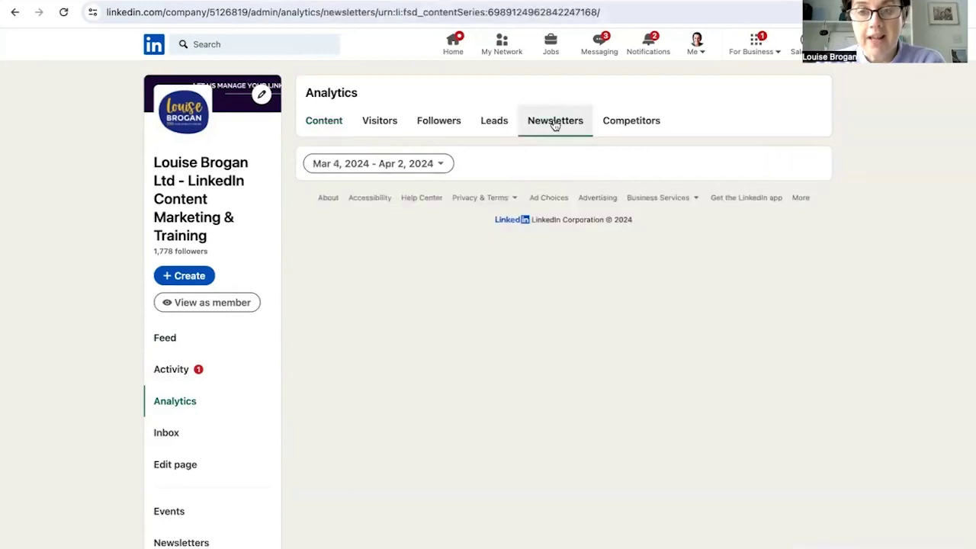
{"action": "left_click", "coordinate": [436, 162]}
{"action": "left_click", "coordinate": [340, 242]}
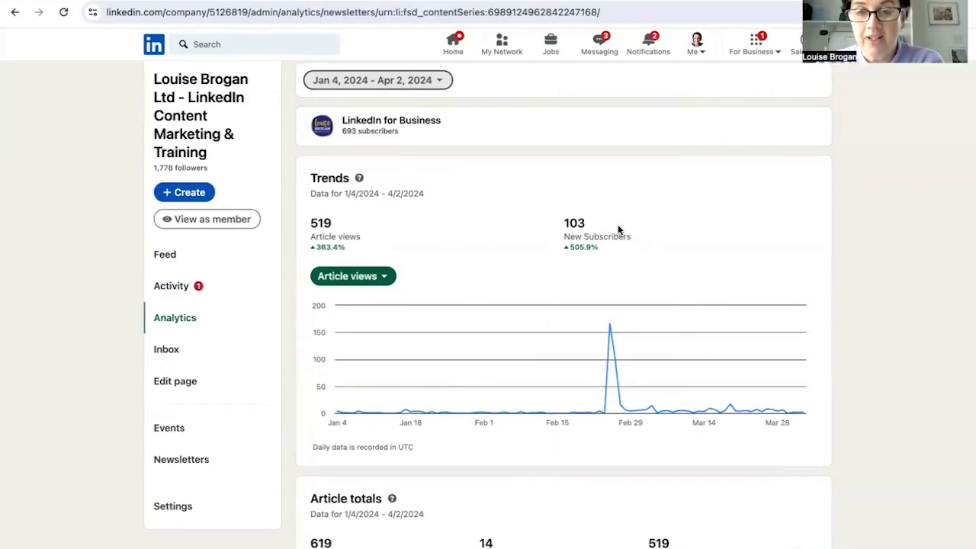
Step: Review the newsletter's article views trend, article totals, subscriber demographics by job title and newest subscribers
{"action": "scroll", "coordinate": [642, 226], "scroll_direction": "down", "scroll_amount": 4}
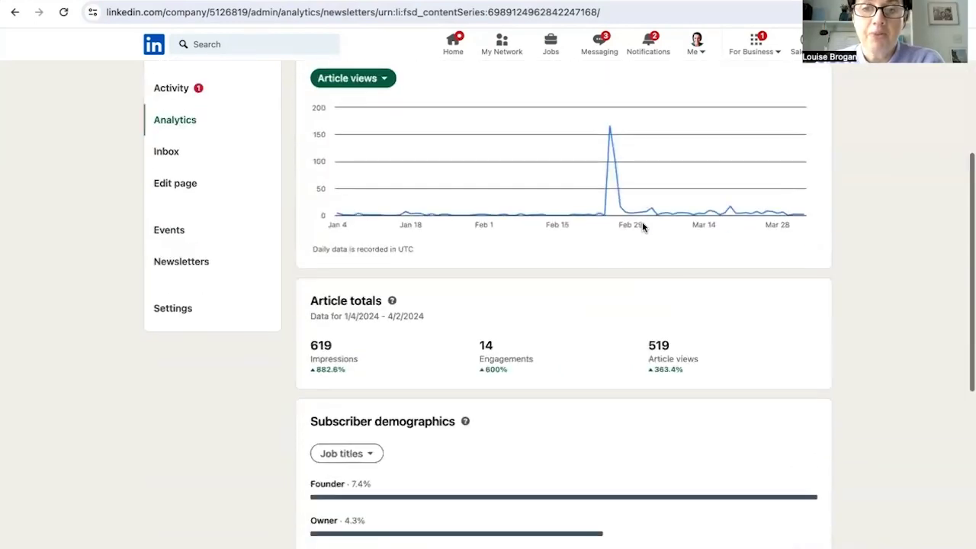
{"action": "scroll", "coordinate": [642, 226], "scroll_direction": "down", "scroll_amount": 4}
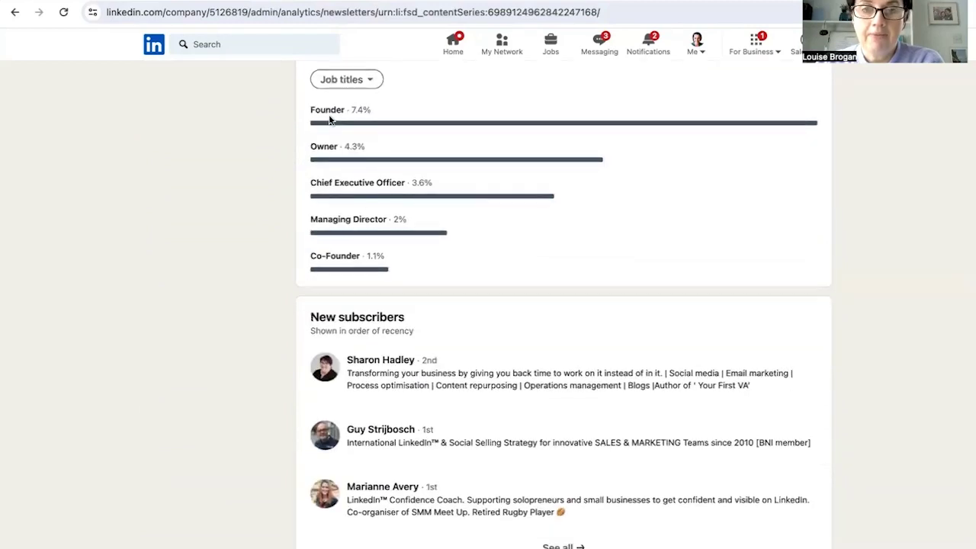
{"action": "scroll", "coordinate": [196, 395], "scroll_direction": "down", "scroll_amount": 1}
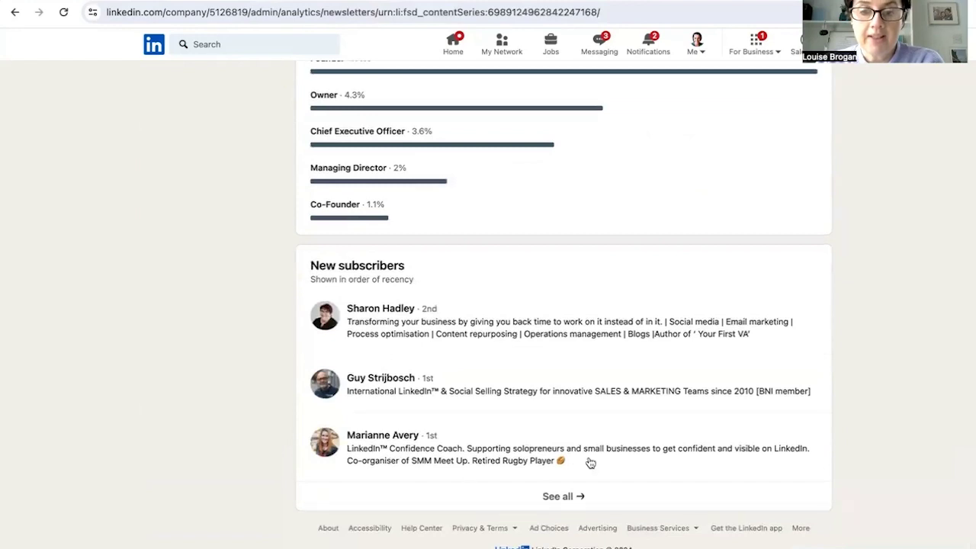
Step: Open the newsletter's full subscriber list and view the profile of the subscriber who wrote 'Your First VA'
{"action": "left_click", "coordinate": [574, 497]}
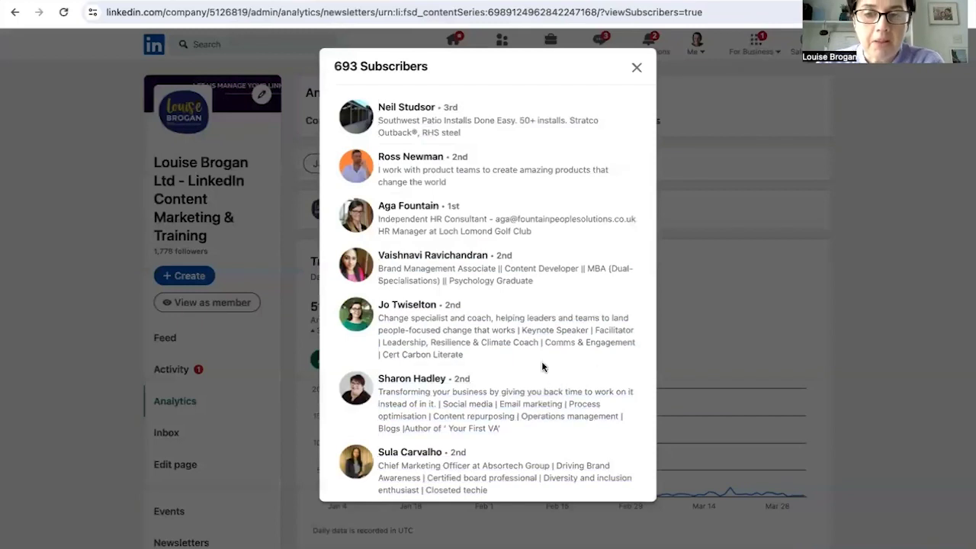
{"action": "left_click", "coordinate": [410, 381]}
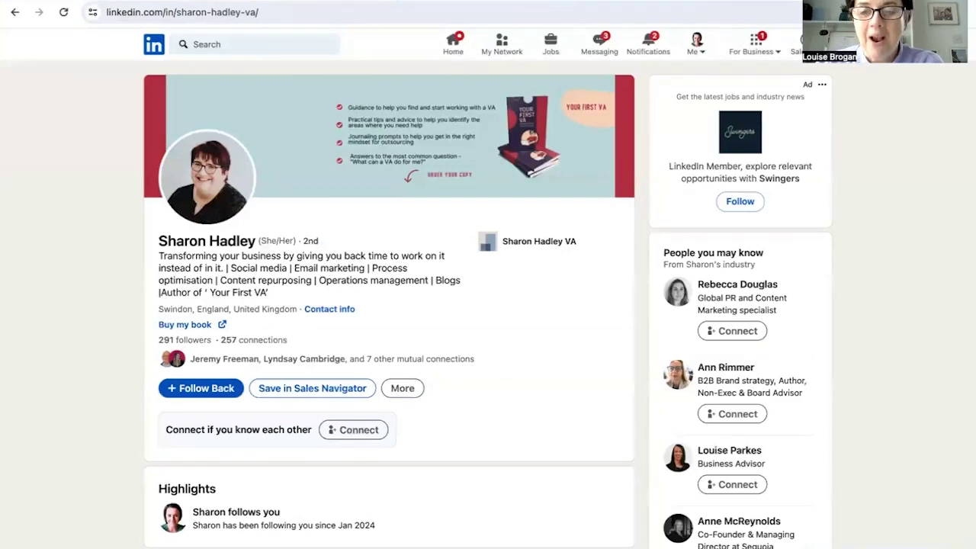
Step: Show the signed-in account's profile and page management options
{"action": "left_click", "coordinate": [696, 40]}
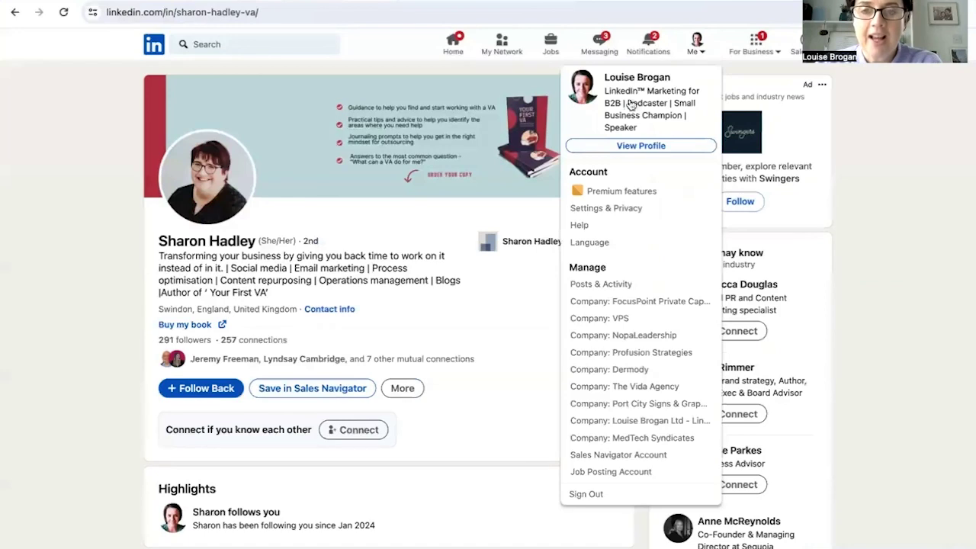